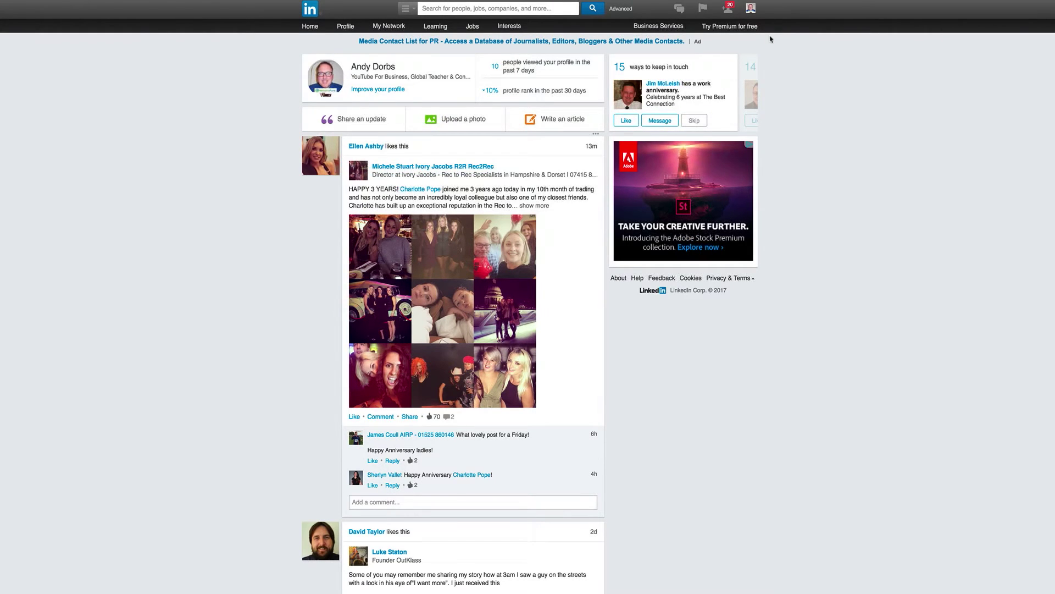
- Open LinkedIn's My Network panel to see the 20 pending invitations and people suggestions
{"action": "left_click", "coordinate": [728, 9]}
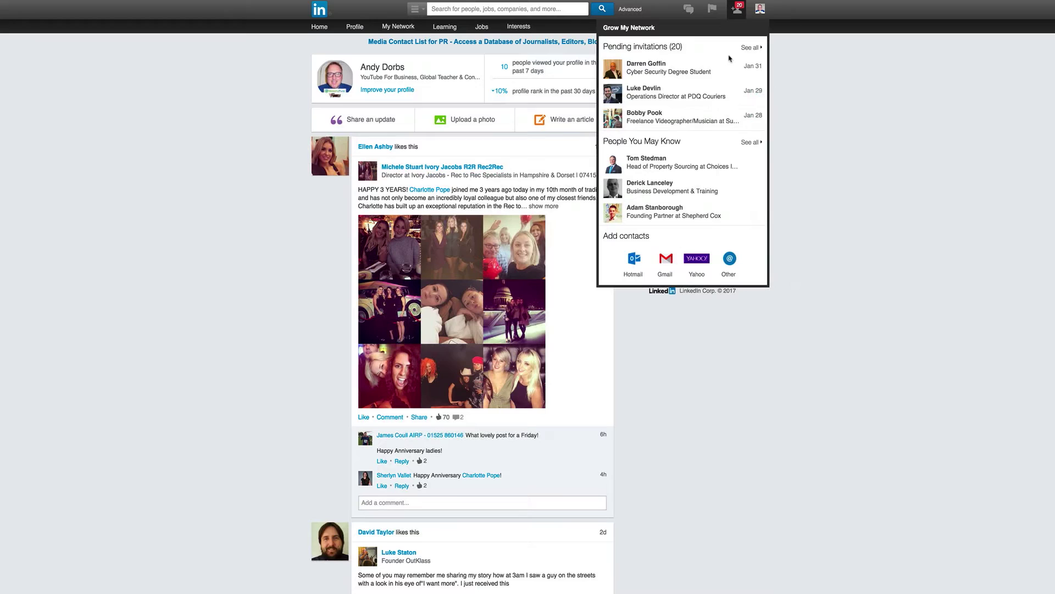
- Check LinkedIn notifications, glance at recent messages, then return to the notifications list
{"action": "left_click", "coordinate": [712, 9]}
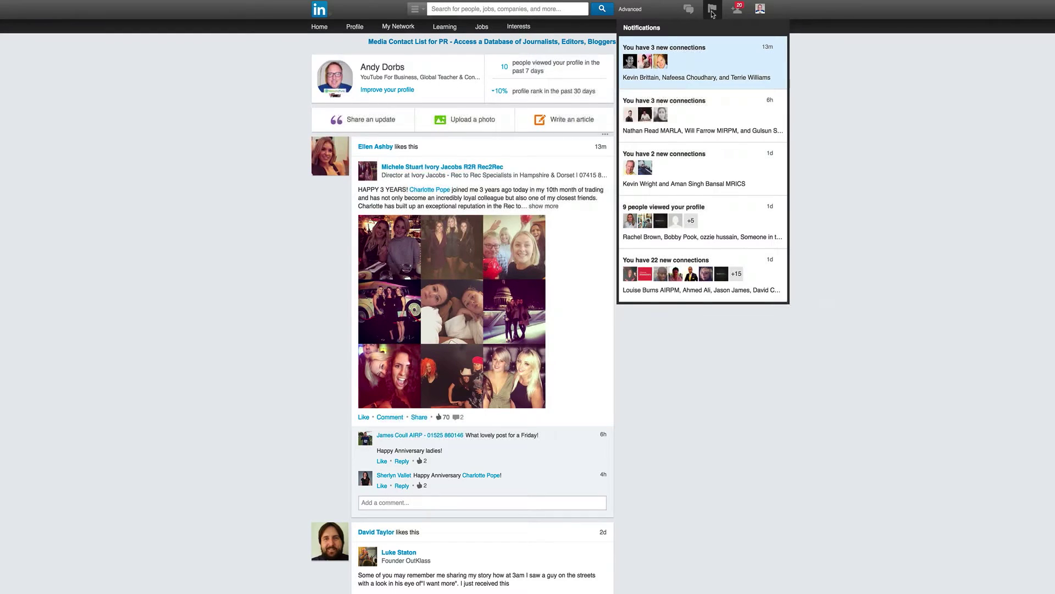
{"action": "left_click", "coordinate": [688, 9]}
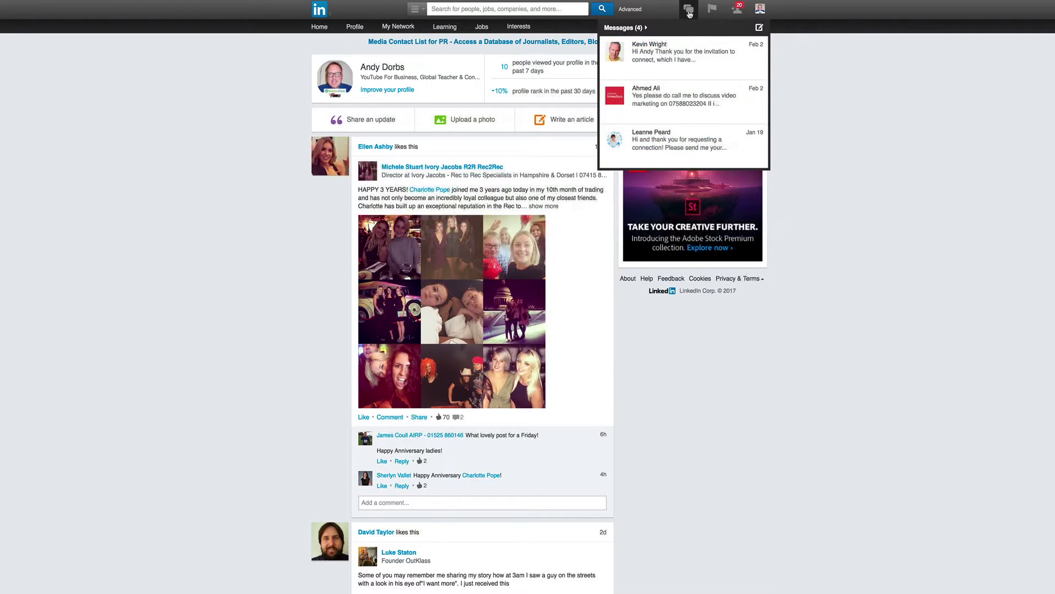
{"action": "left_click", "coordinate": [713, 10]}
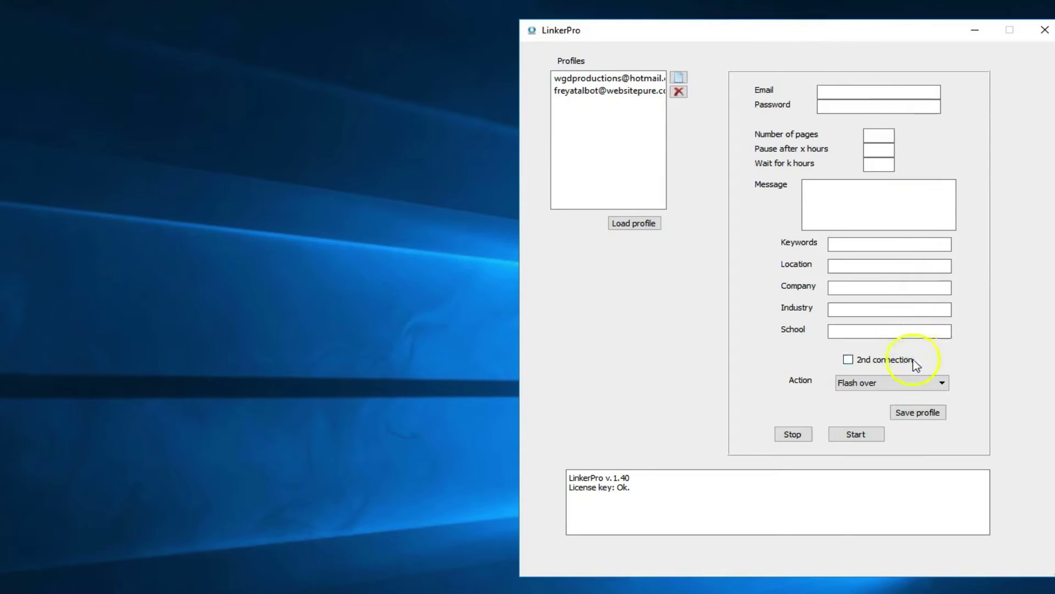
- Expand LinkerPro's Action list showing Flash over, Auto connect and Auto-message
{"action": "left_click", "coordinate": [922, 383]}
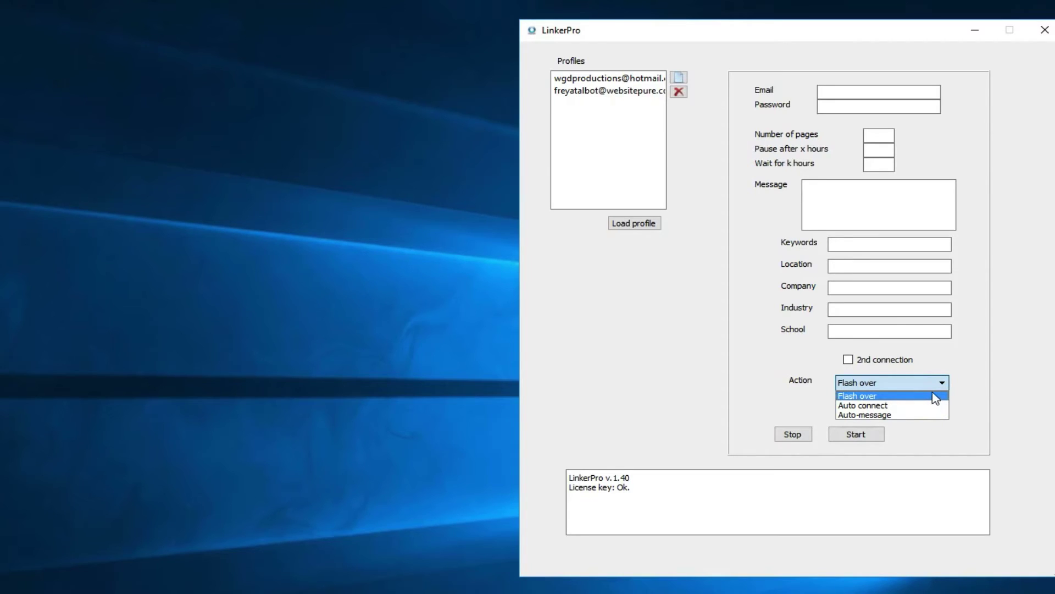
{"action": "left_click", "coordinate": [948, 384]}
{"action": "left_click", "coordinate": [561, 163]}
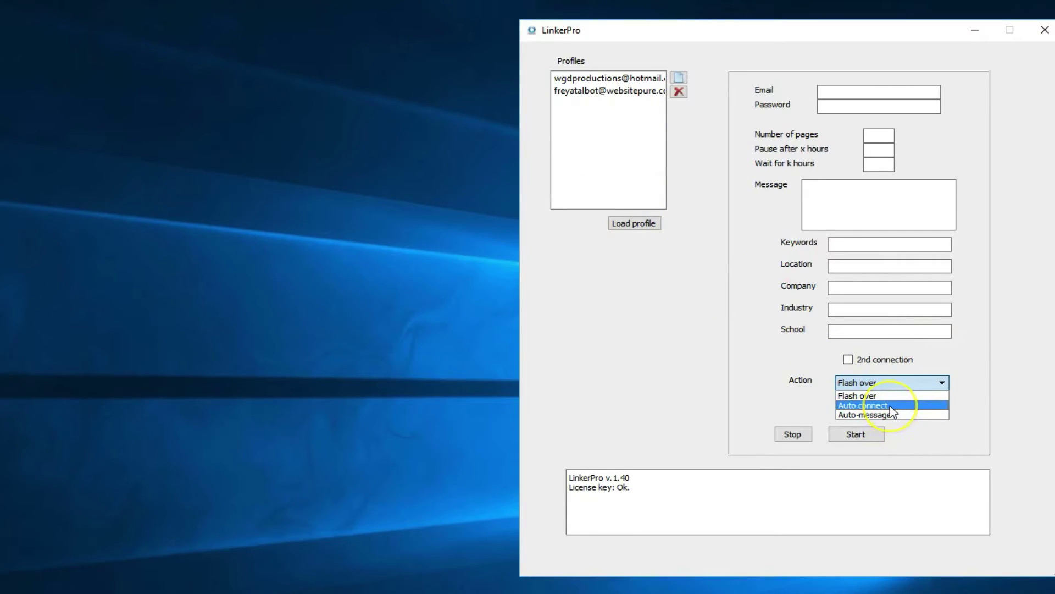
{"action": "left_click", "coordinate": [869, 478]}
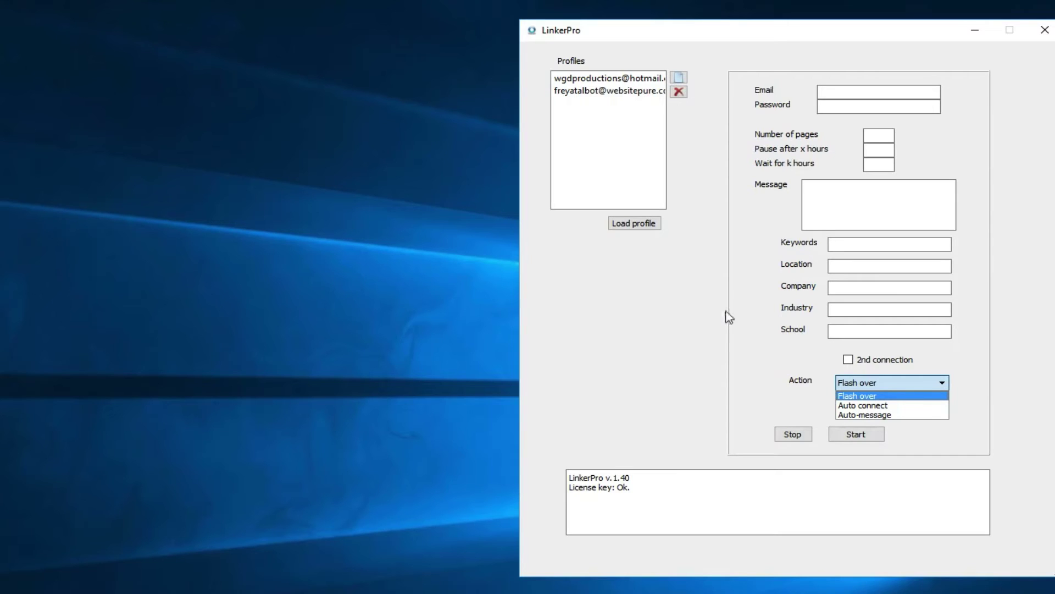
{"action": "left_click", "coordinate": [744, 252]}
- Load the second saved profile's settings into the LinkerPro form
{"action": "left_click", "coordinate": [587, 78]}
{"action": "left_click", "coordinate": [590, 90]}
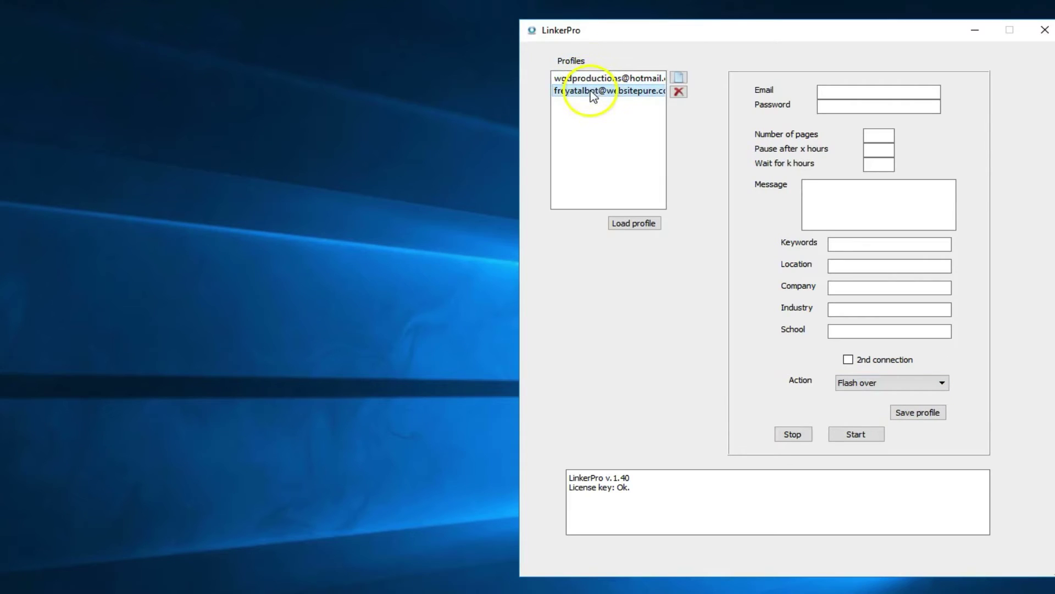
{"action": "left_click", "coordinate": [618, 223]}
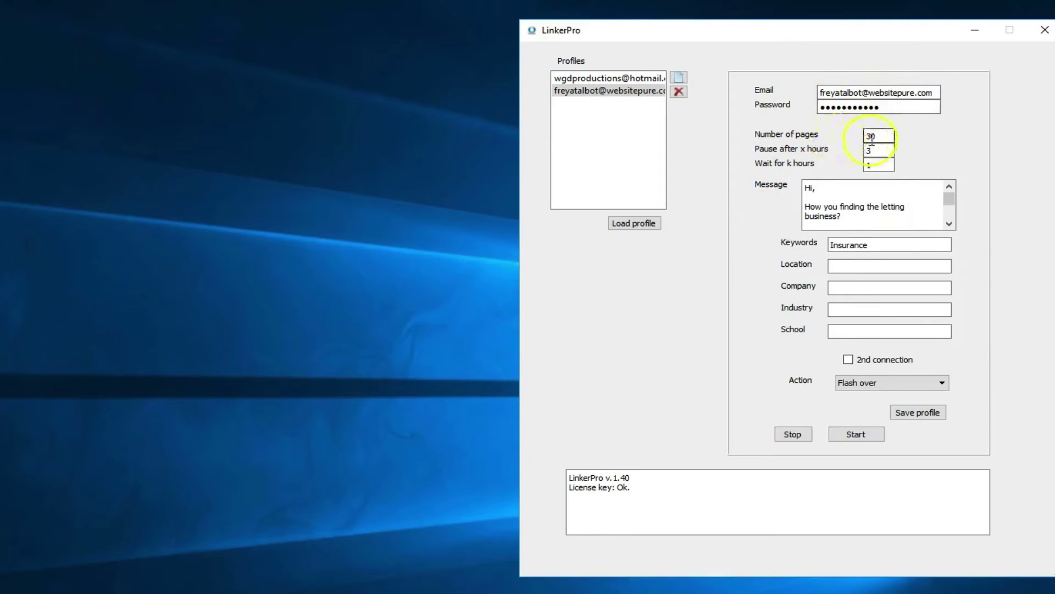
- Set Wait for k hours to 1 and scroll through the pitch message
{"action": "left_click", "coordinate": [878, 163]}
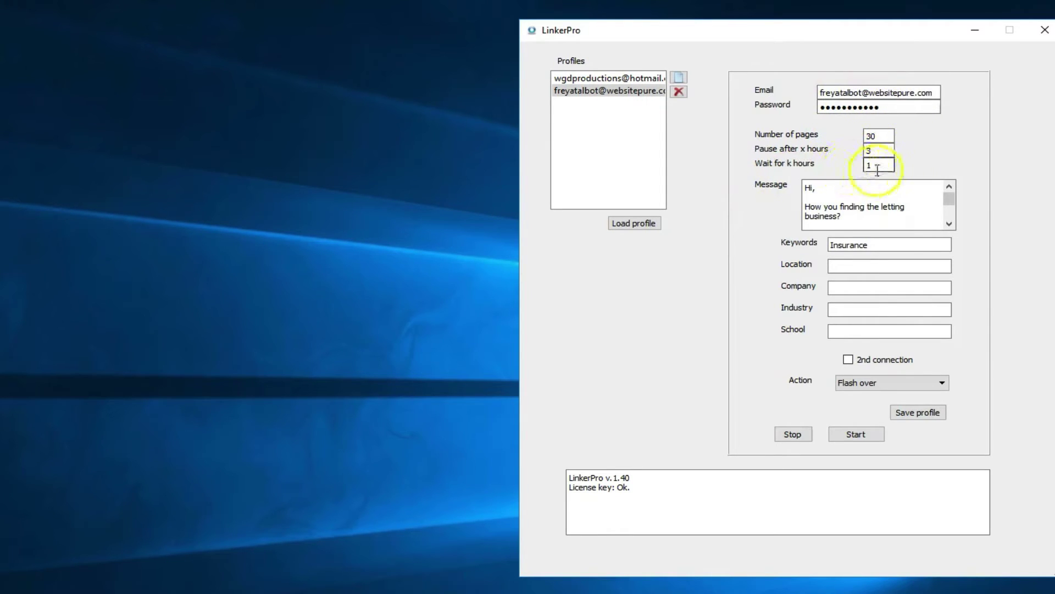
{"action": "type", "text": "1"}
{"action": "left_click", "coordinate": [900, 189]}
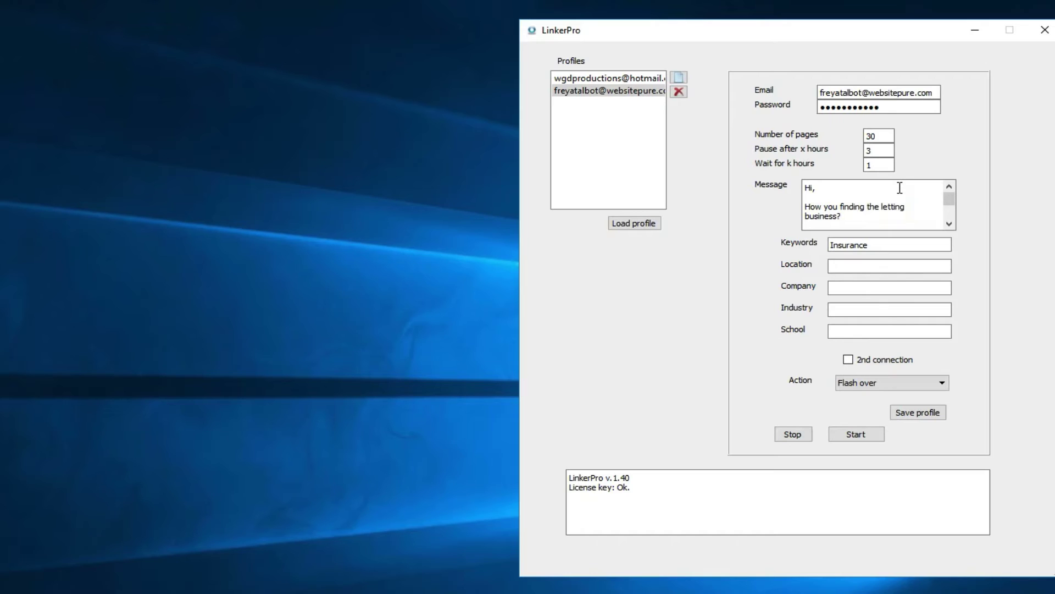
{"action": "left_click", "coordinate": [950, 222]}
{"action": "left_click", "coordinate": [949, 225]}
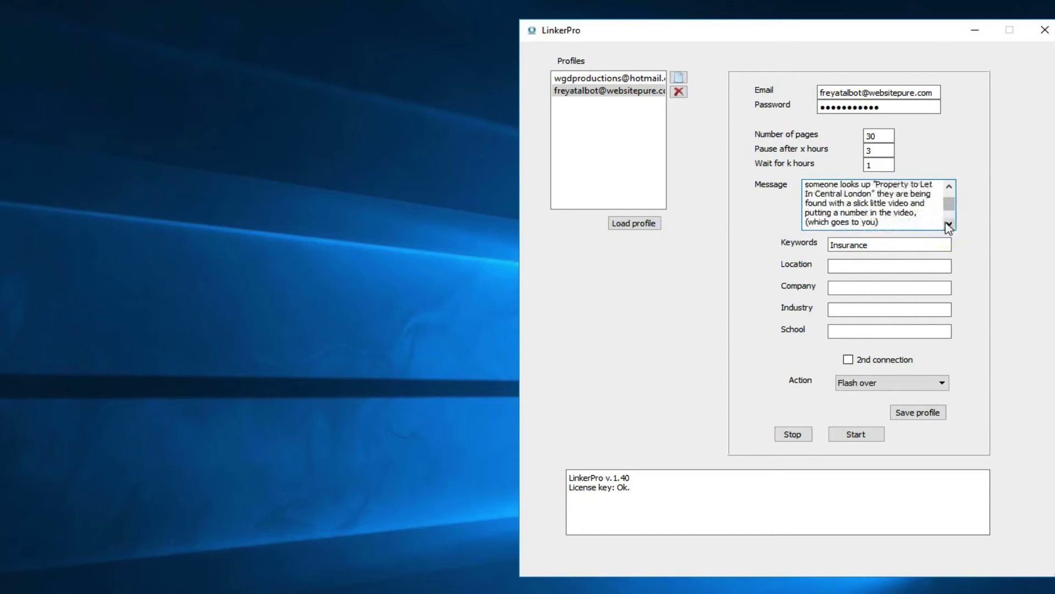
{"action": "left_click", "coordinate": [949, 225]}
{"action": "left_click", "coordinate": [949, 225]}
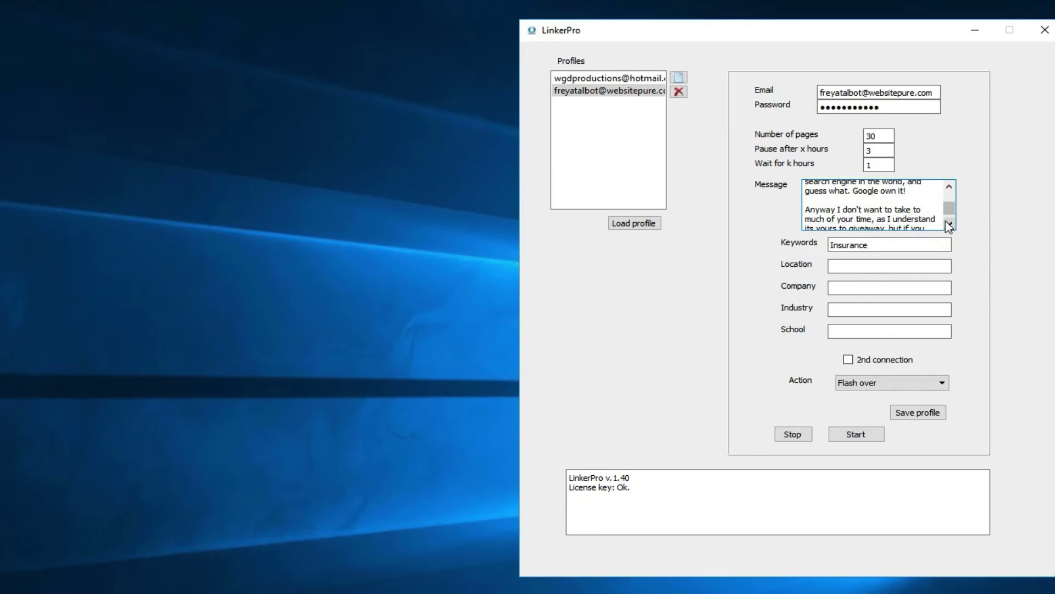
{"action": "left_click", "coordinate": [949, 226]}
{"action": "left_click", "coordinate": [949, 225]}
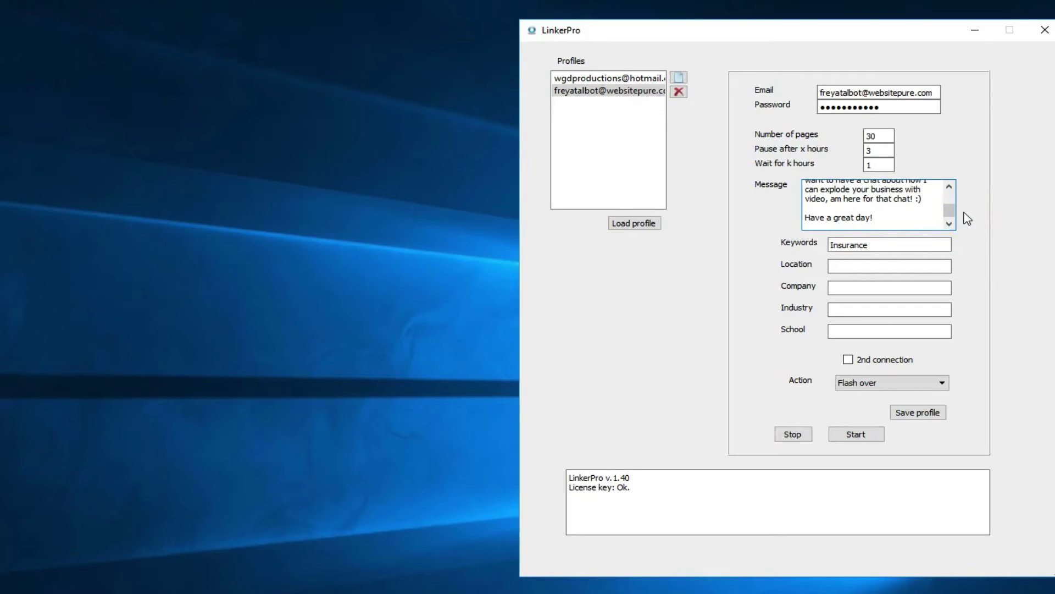
- Restrict the Insurance search to 2nd connections and start the Flash over run
{"action": "left_click_drag", "start_coordinate": [938, 244], "coordinate": [830, 257]}
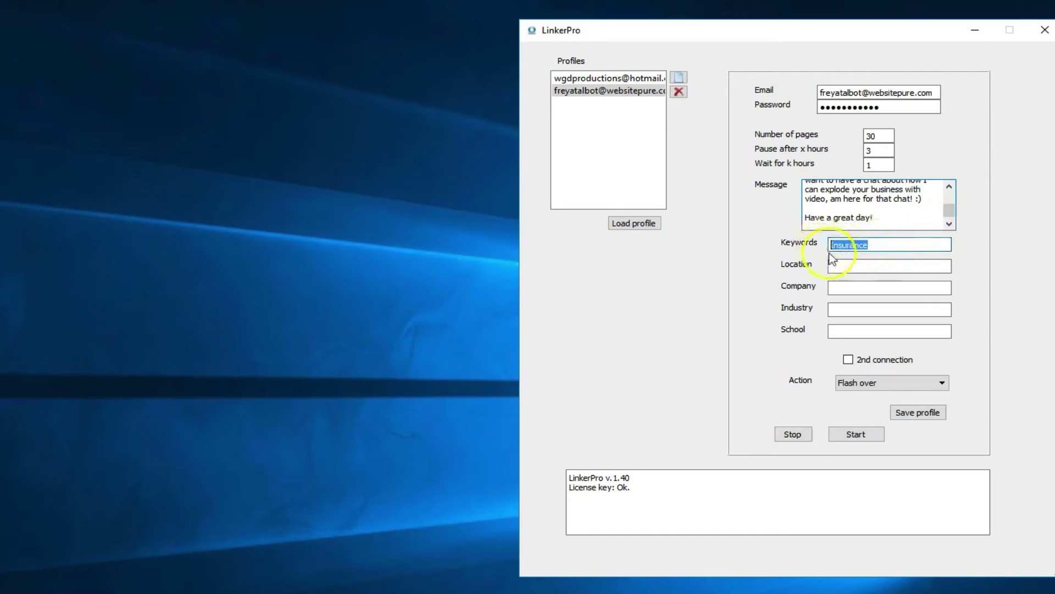
{"action": "left_click", "coordinate": [853, 309]}
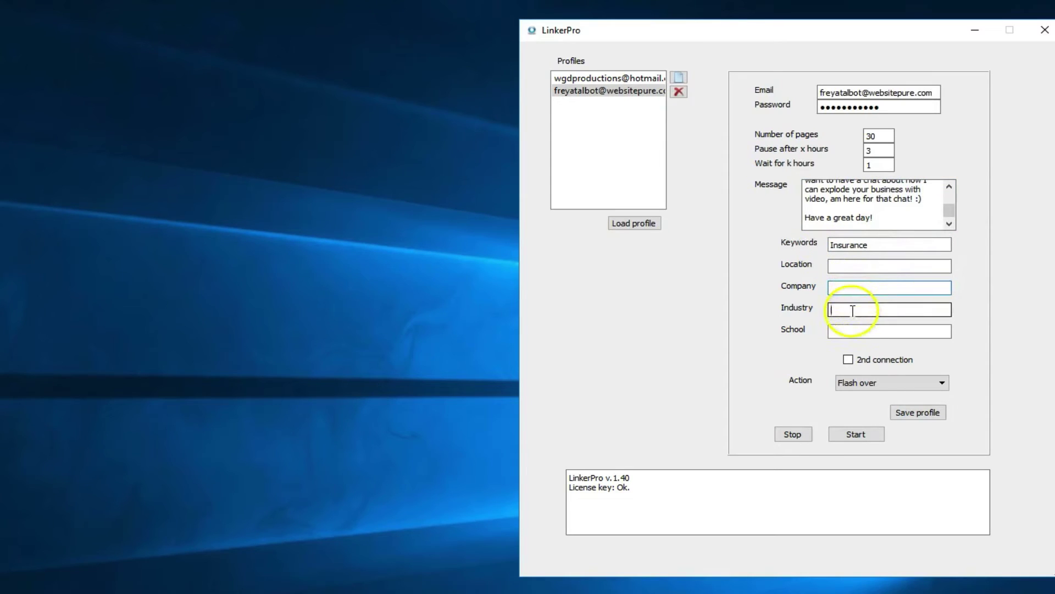
{"action": "left_click", "coordinate": [849, 331]}
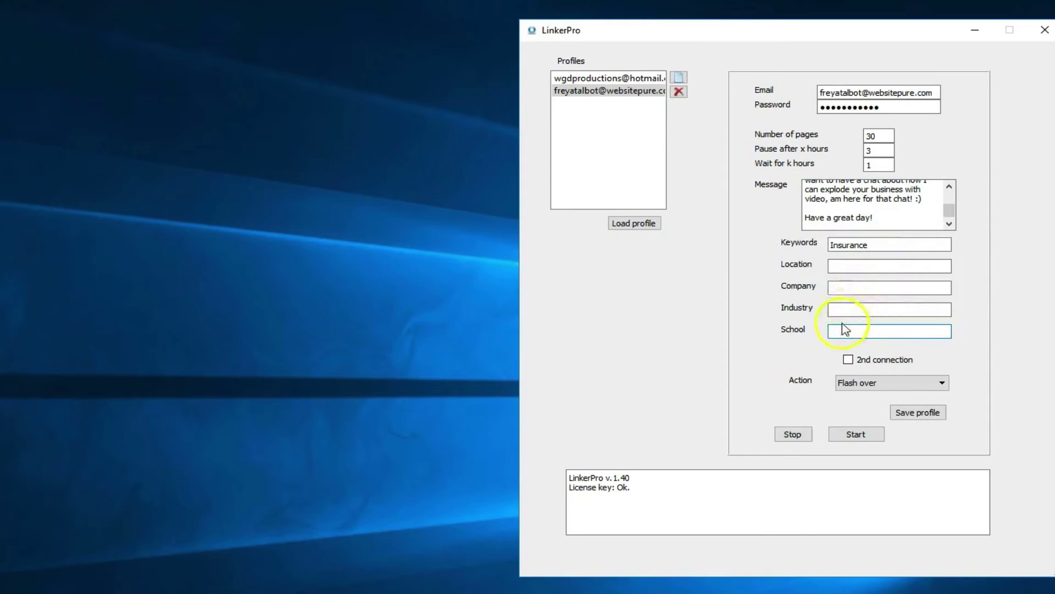
{"action": "left_click", "coordinate": [848, 360]}
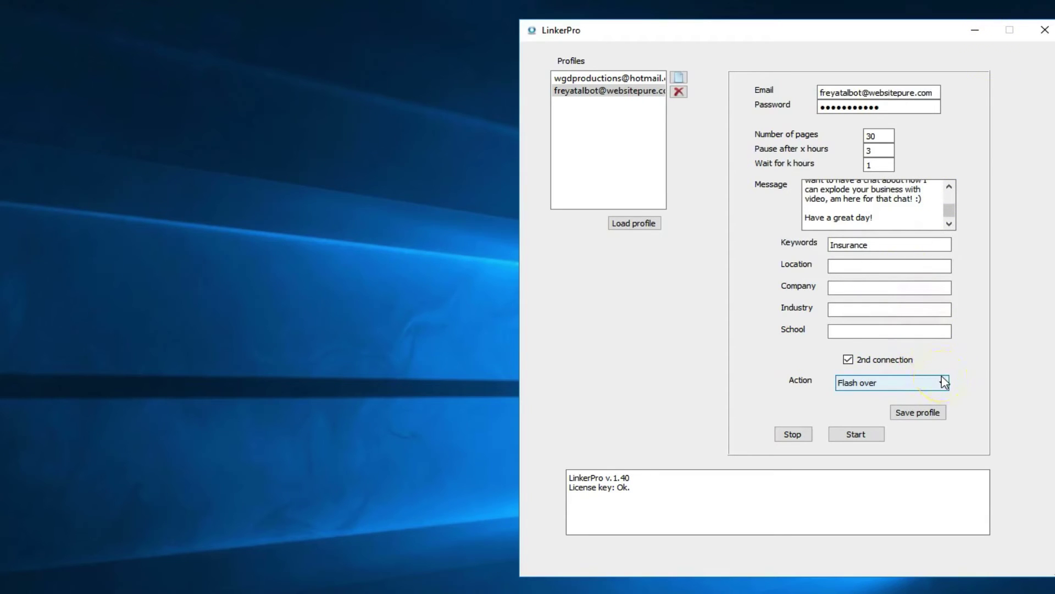
{"action": "left_click", "coordinate": [879, 437]}
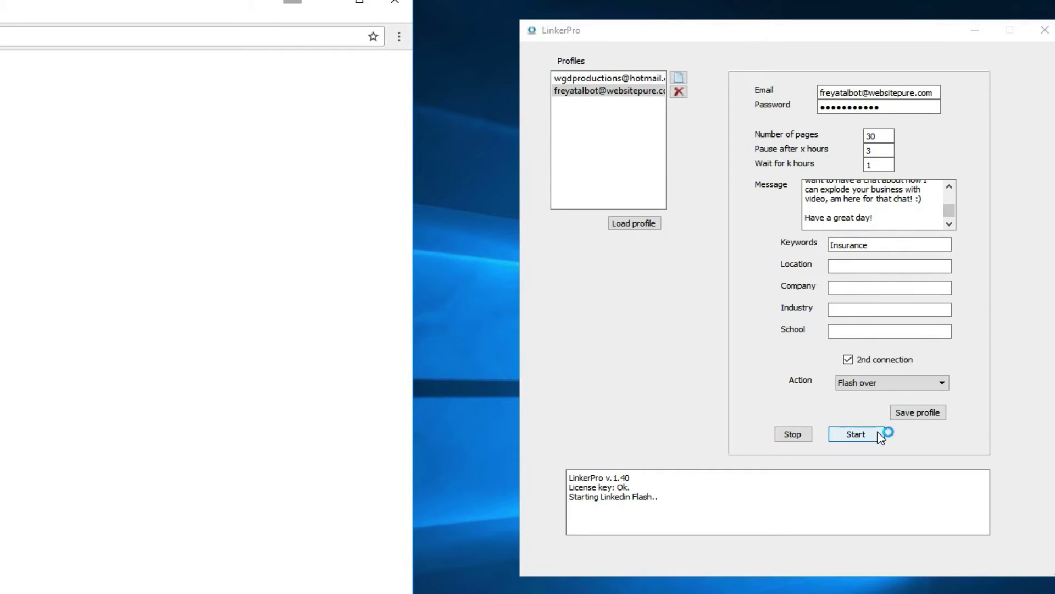
- Move the browser beside LinkerPro to watch the Insurance search, then stop the run
{"action": "left_click_drag", "start_coordinate": [214, 18], "coordinate": [470, 75]}
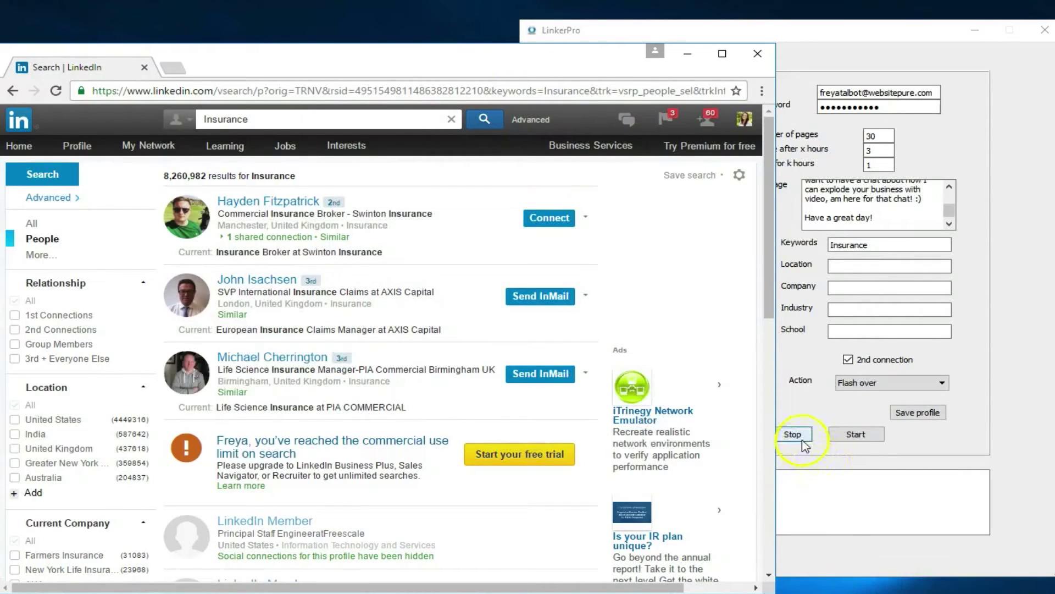
{"action": "left_click", "coordinate": [804, 443]}
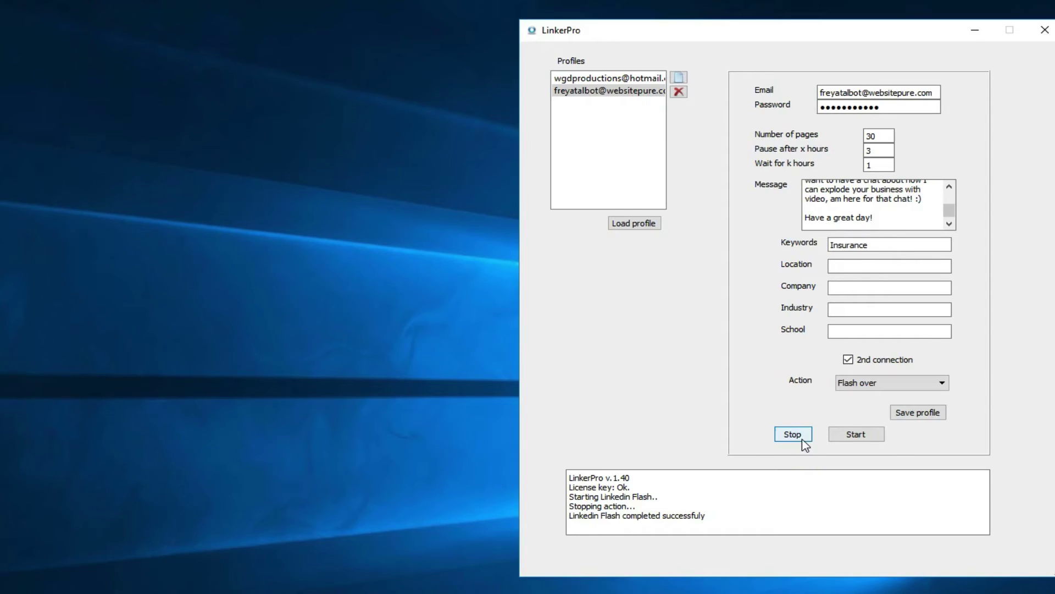
- Set the action to Auto connect and Location to 'uk', leaving Company, Industry, School blank
{"action": "left_click", "coordinate": [854, 384]}
{"action": "left_click", "coordinate": [864, 406]}
{"action": "left_click", "coordinate": [867, 268]}
{"action": "type", "text": "u"}
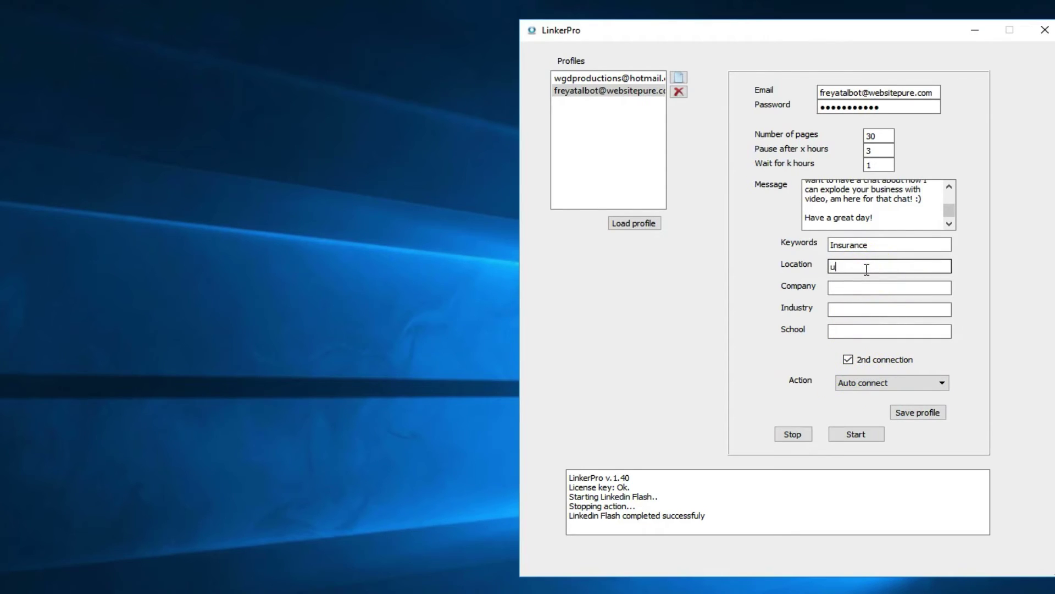
{"action": "type", "text": "k"}
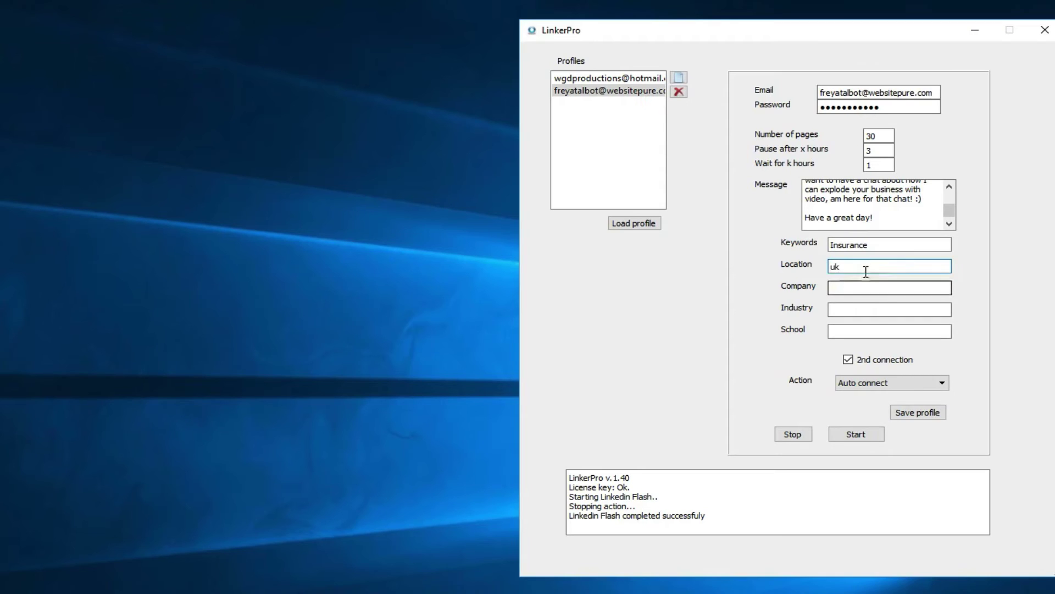
{"action": "left_click", "coordinate": [860, 287]}
{"action": "left_click", "coordinate": [859, 310]}
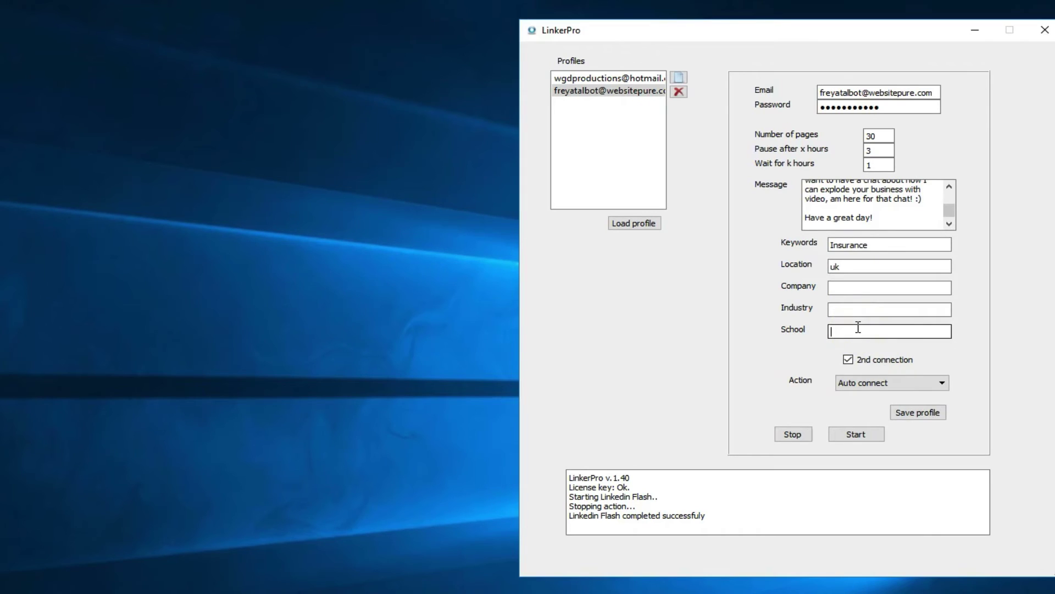
{"action": "left_click", "coordinate": [859, 330]}
{"action": "left_click", "coordinate": [857, 385]}
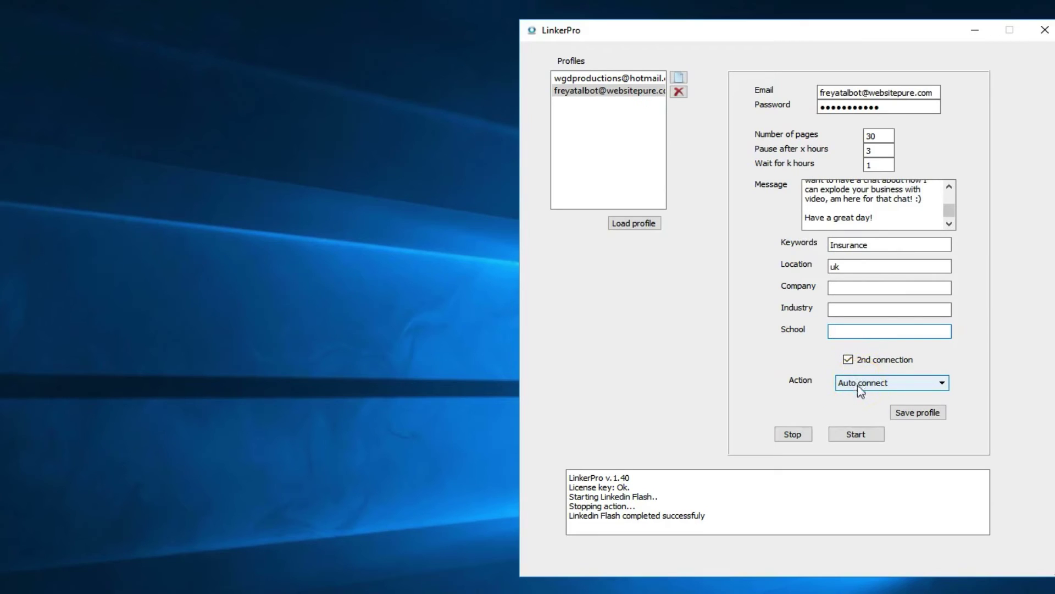
{"action": "left_click", "coordinate": [859, 388]}
{"action": "left_click", "coordinate": [859, 411]}
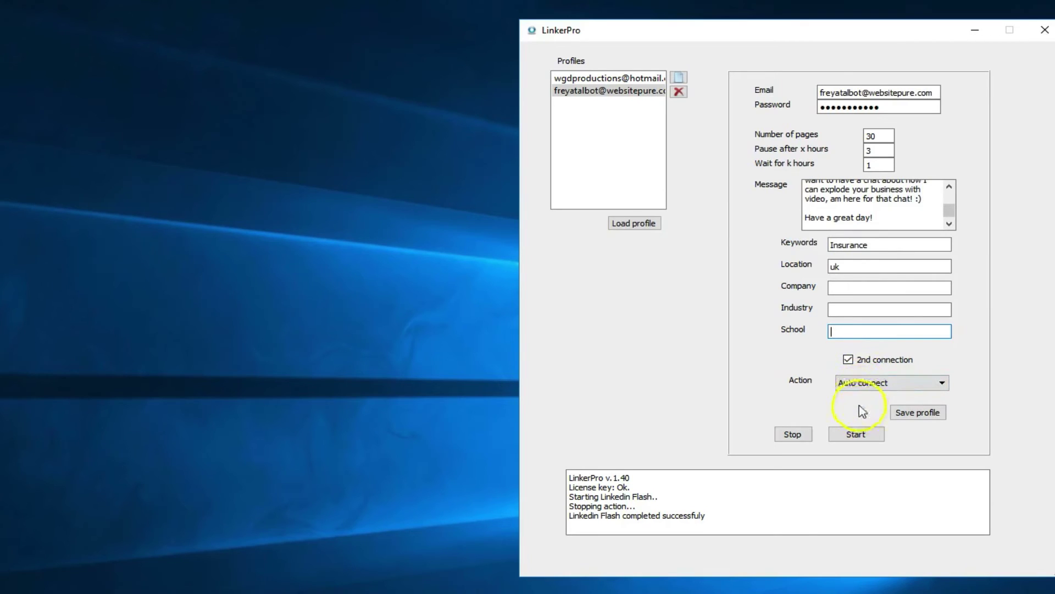
- Start the Auto connect run so invites go to the Insurance search results
{"action": "left_click", "coordinate": [867, 434]}
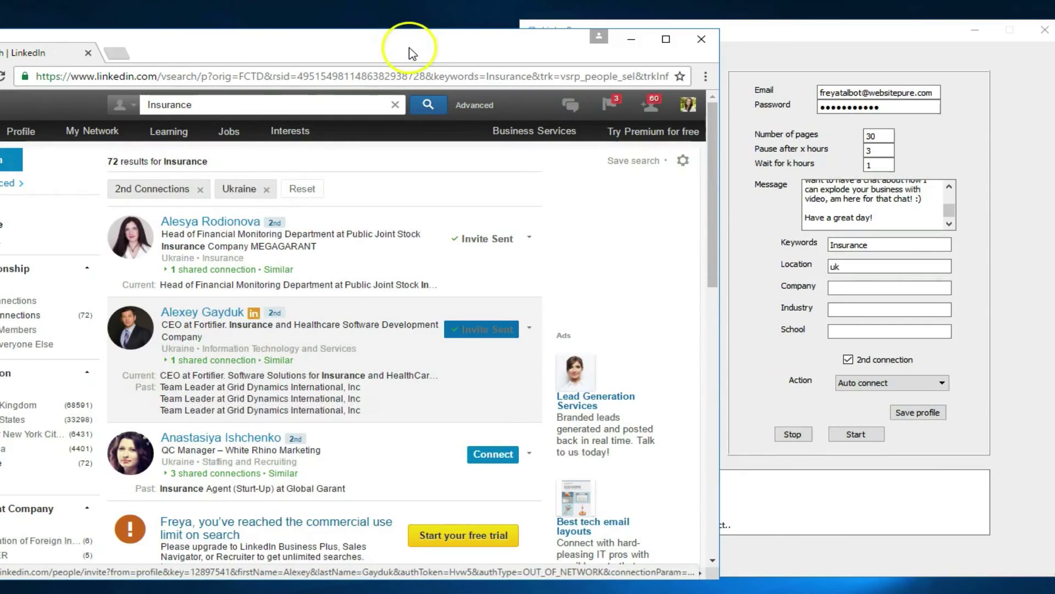
- Stop Auto connect twice to close the browser, then set the action to Auto-message
{"action": "left_click", "coordinate": [795, 438]}
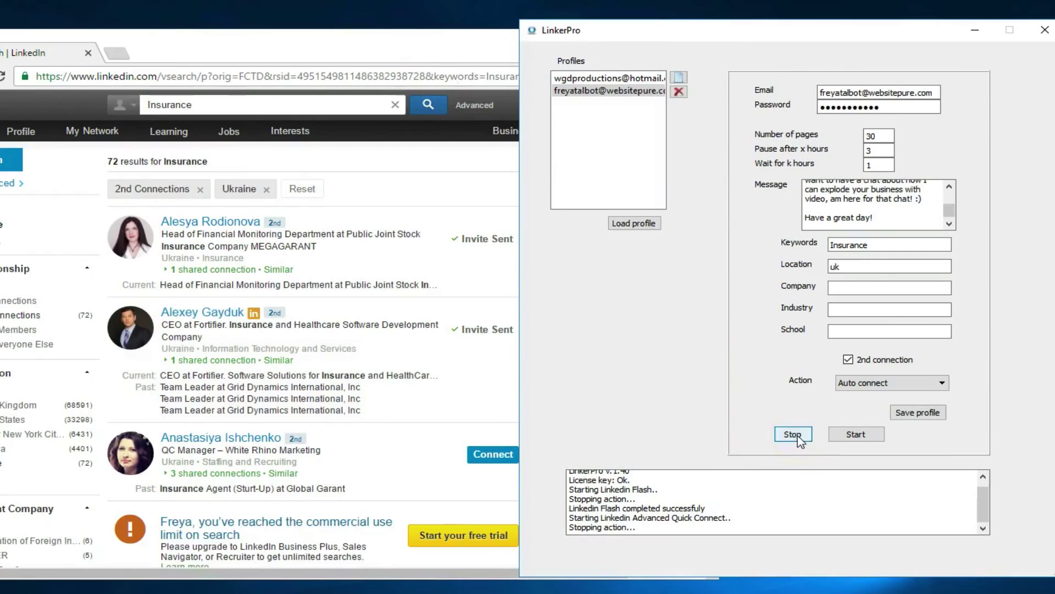
{"action": "left_click", "coordinate": [793, 434]}
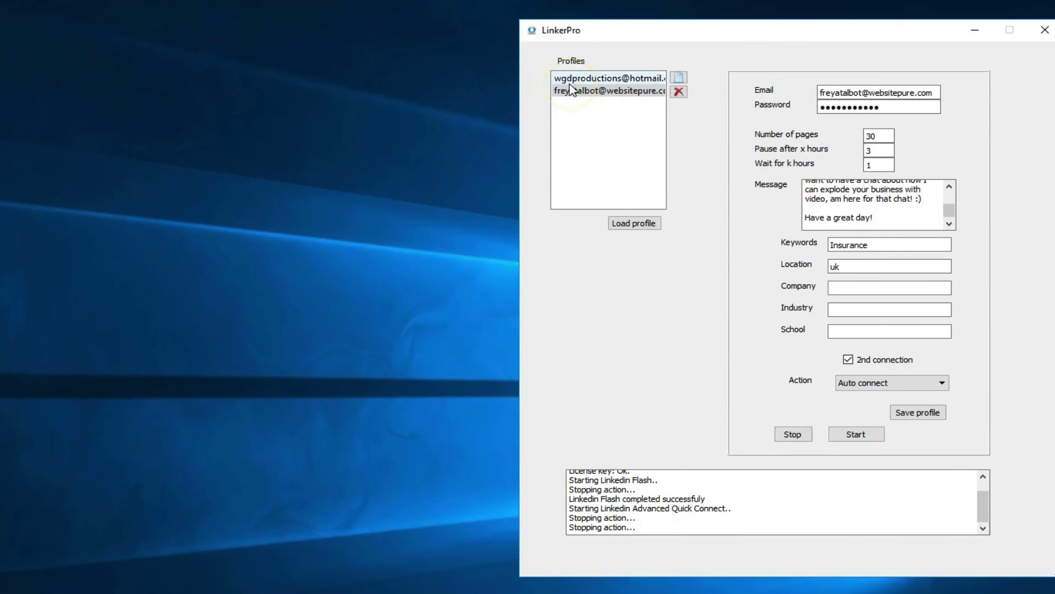
{"action": "left_click", "coordinate": [874, 382]}
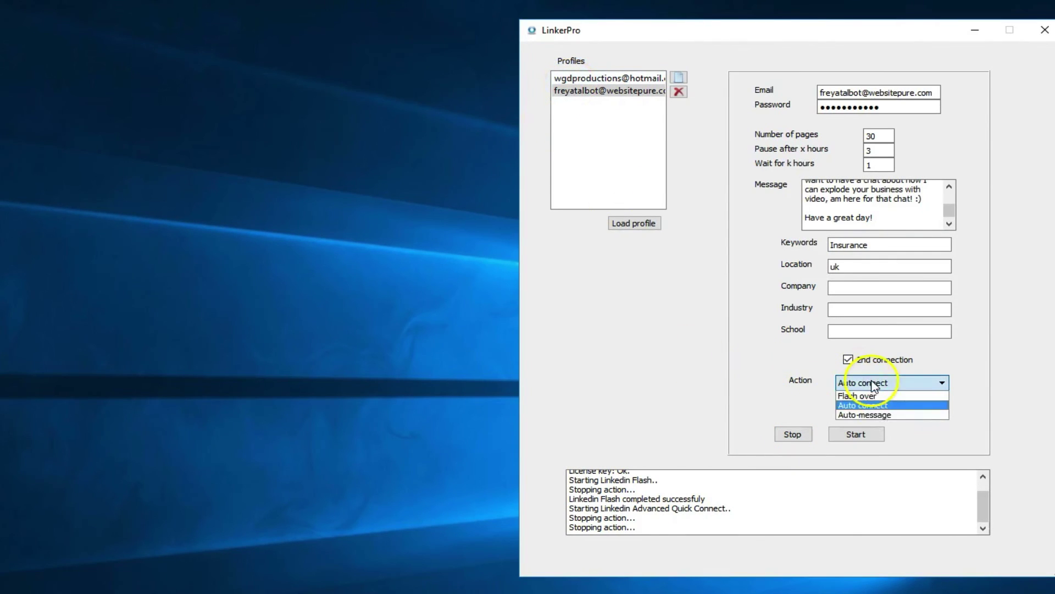
{"action": "left_click", "coordinate": [888, 415]}
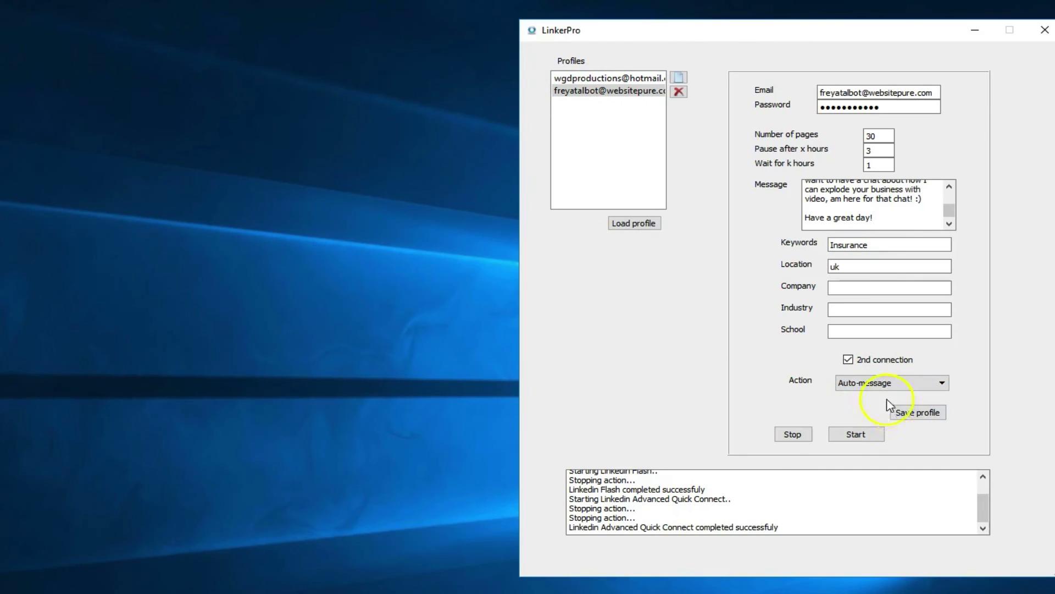
{"action": "mouse_move", "coordinate": [949, 212]}
{"action": "left_mouse_down"}
{"action": "mouse_move", "coordinate": [949, 200]}
{"action": "mouse_move", "coordinate": [952, 227]}
{"action": "left_mouse_up"}
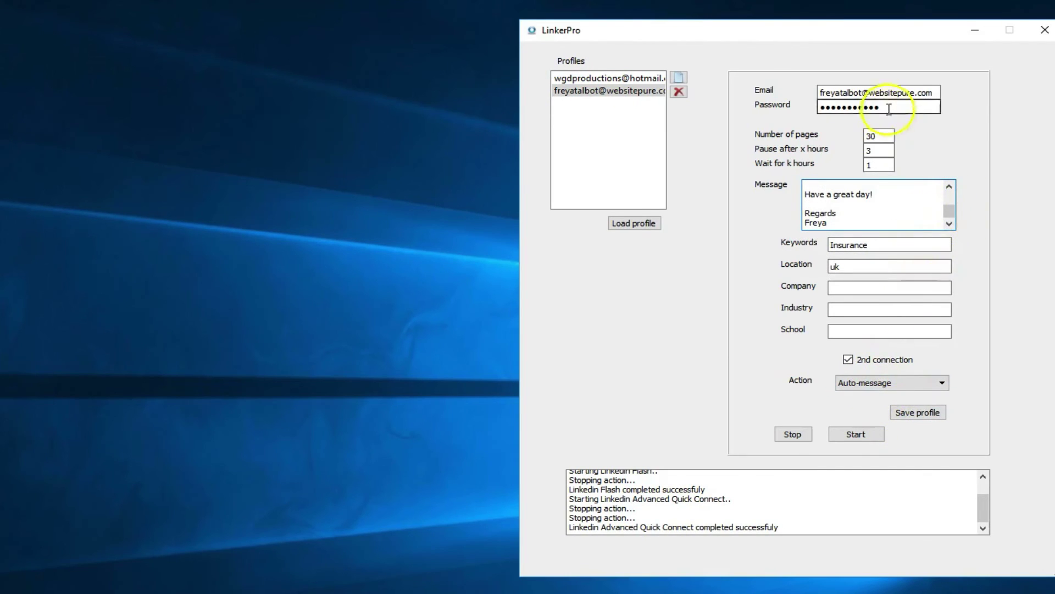
{"action": "left_click_drag", "start_coordinate": [876, 39], "coordinate": [891, 31]}
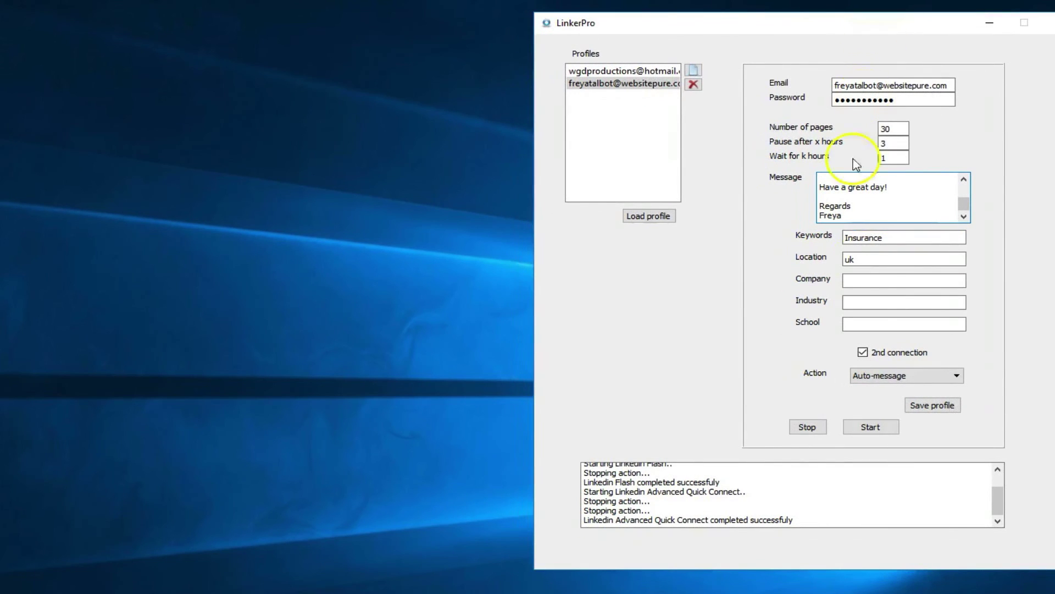
{"action": "left_click", "coordinate": [912, 376]}
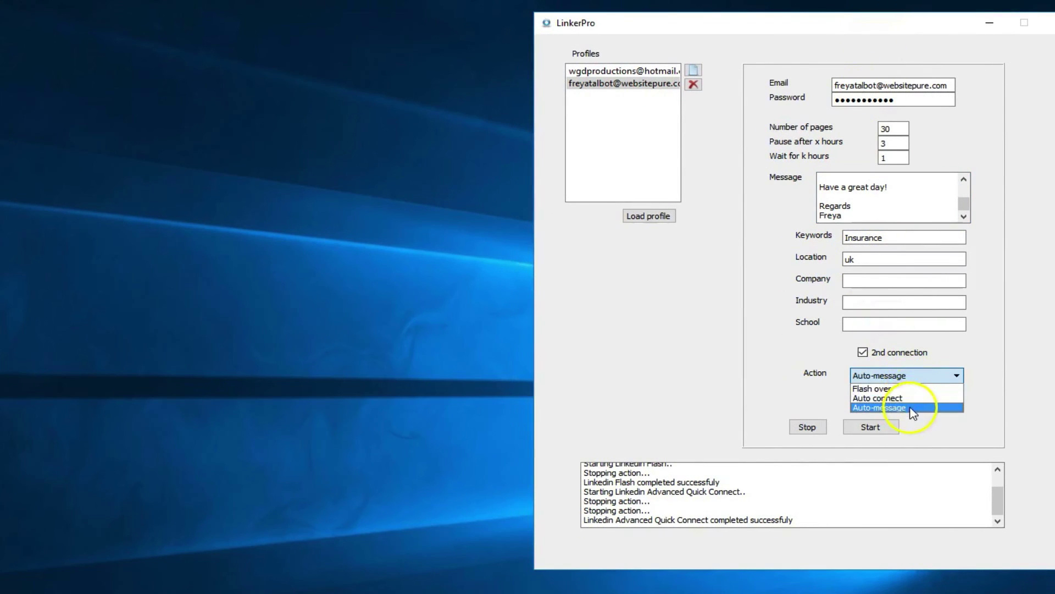
{"action": "left_click", "coordinate": [820, 402]}
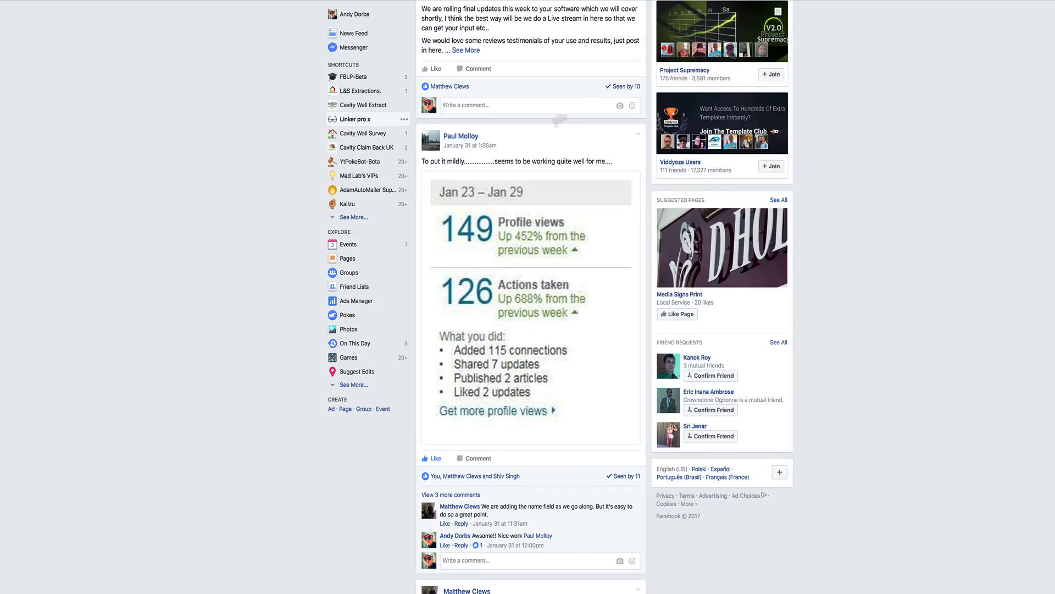
{"action": "scroll", "coordinate": [570, 137], "scroll_direction": "up", "scroll_amount": 5}
{"action": "scroll", "coordinate": [570, 136], "scroll_direction": "up", "scroll_amount": 5}
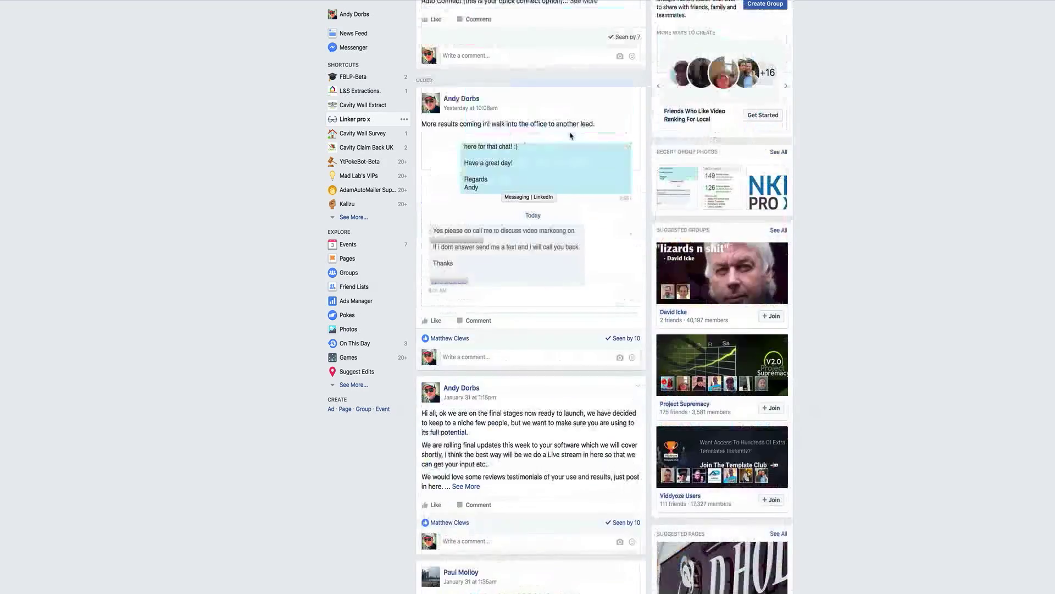
{"action": "scroll", "coordinate": [570, 136], "scroll_direction": "up", "scroll_amount": 4}
{"action": "scroll", "coordinate": [570, 137], "scroll_direction": "down", "scroll_amount": 3}
{"action": "scroll", "coordinate": [570, 136], "scroll_direction": "down", "scroll_amount": 1}
{"action": "scroll", "coordinate": [569, 137], "scroll_direction": "down", "scroll_amount": 2}
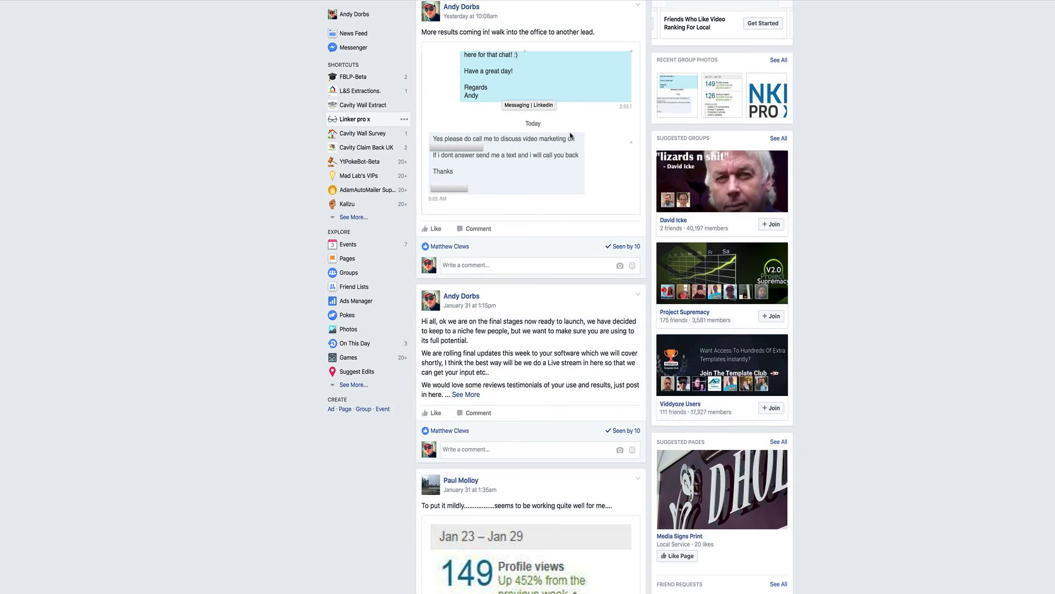
{"action": "scroll", "coordinate": [570, 137], "scroll_direction": "down", "scroll_amount": 1}
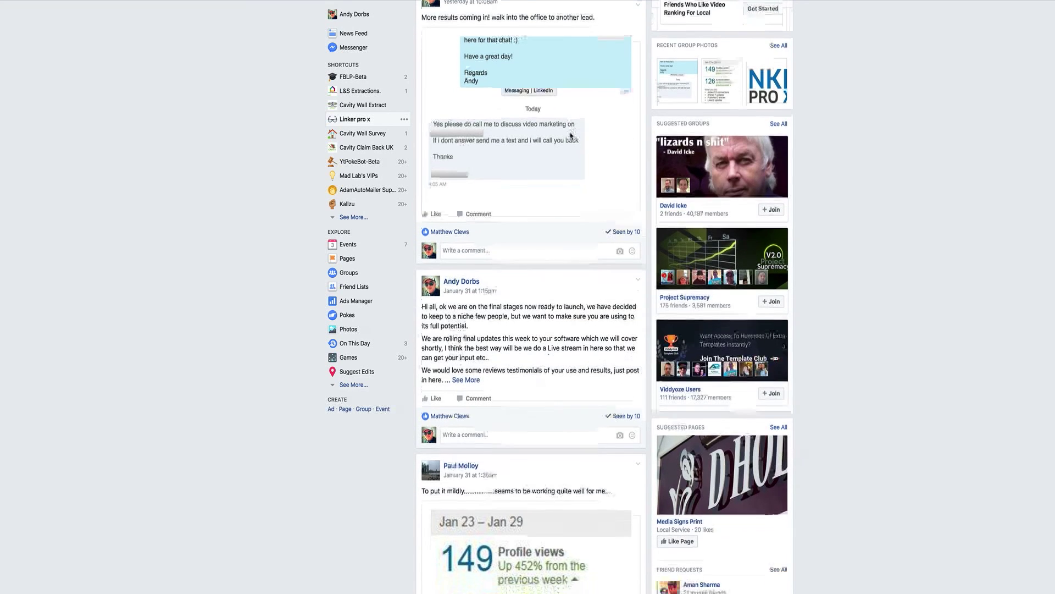
{"action": "scroll", "coordinate": [569, 137], "scroll_direction": "down", "scroll_amount": 3}
{"action": "scroll", "coordinate": [574, 140], "scroll_direction": "up", "scroll_amount": 3}
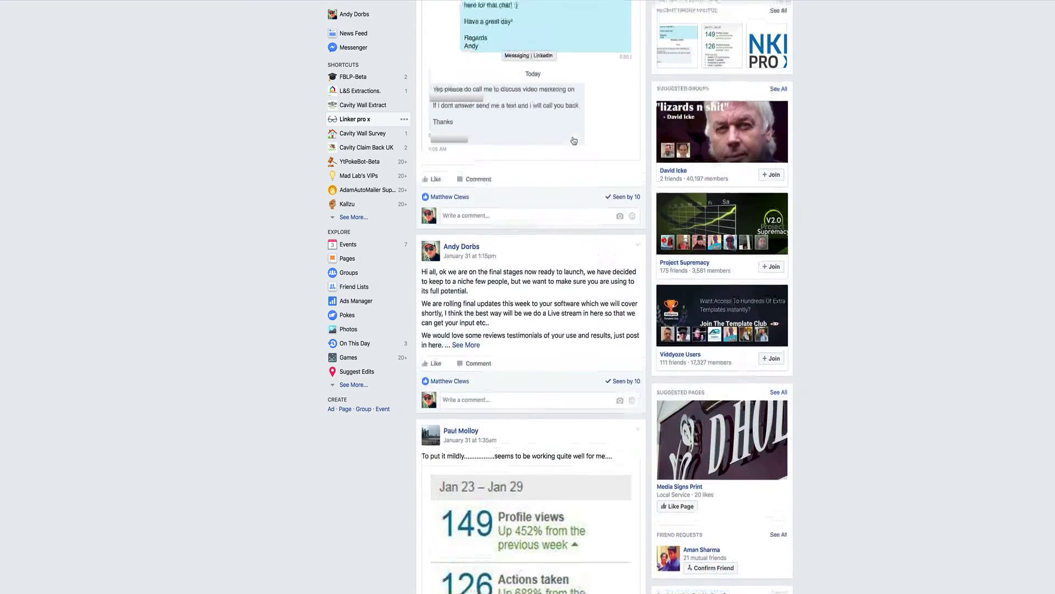
{"action": "scroll", "coordinate": [574, 141], "scroll_direction": "up", "scroll_amount": 3}
{"action": "scroll", "coordinate": [545, 173], "scroll_direction": "down", "scroll_amount": 1}
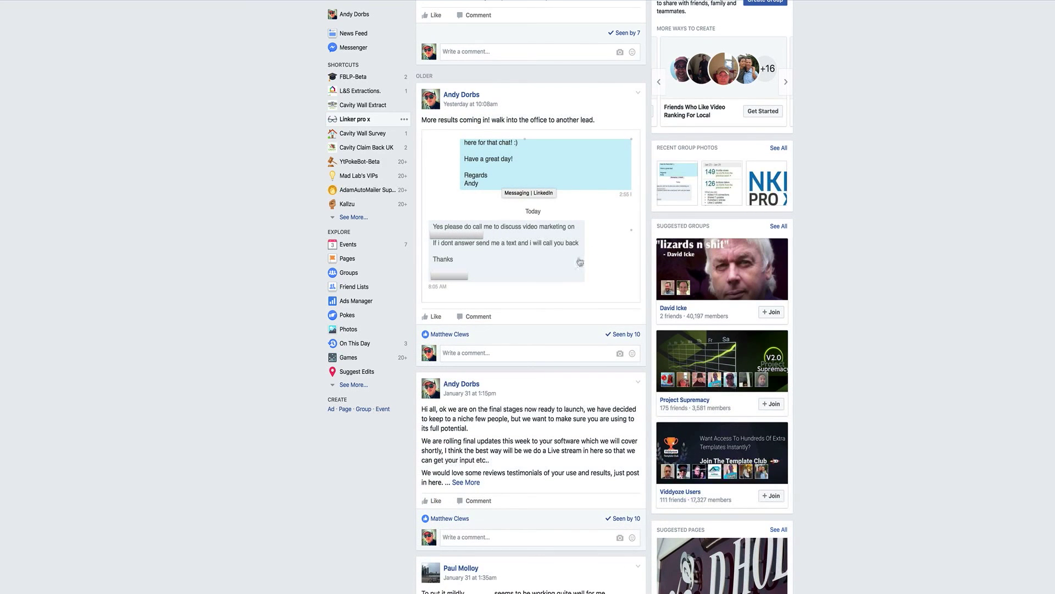
{"action": "scroll", "coordinate": [580, 262], "scroll_direction": "down", "scroll_amount": 3}
{"action": "scroll", "coordinate": [580, 262], "scroll_direction": "down", "scroll_amount": 5}
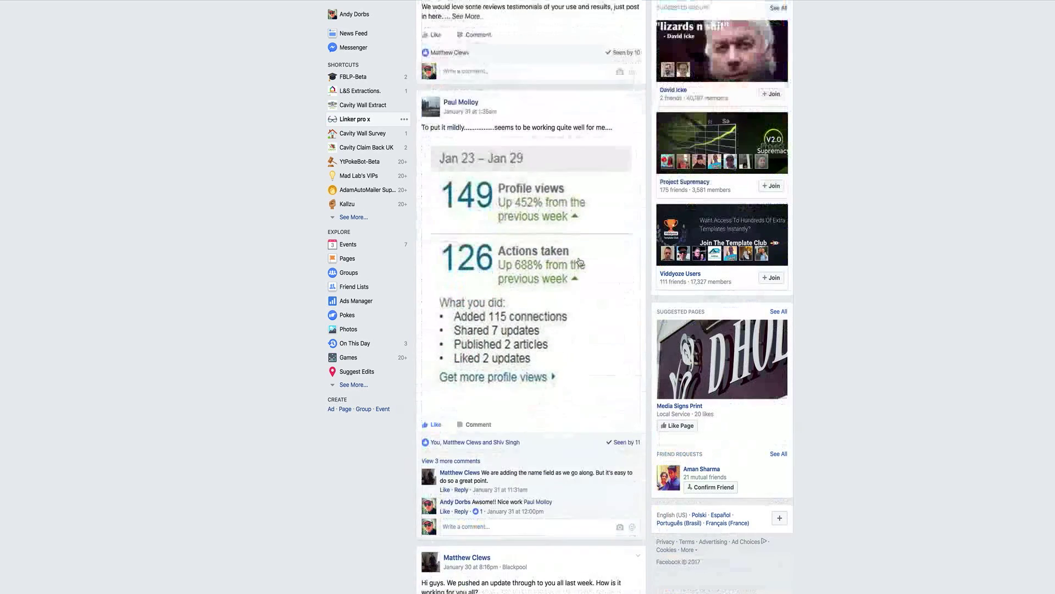
{"action": "scroll", "coordinate": [573, 263], "scroll_direction": "down", "scroll_amount": 2}
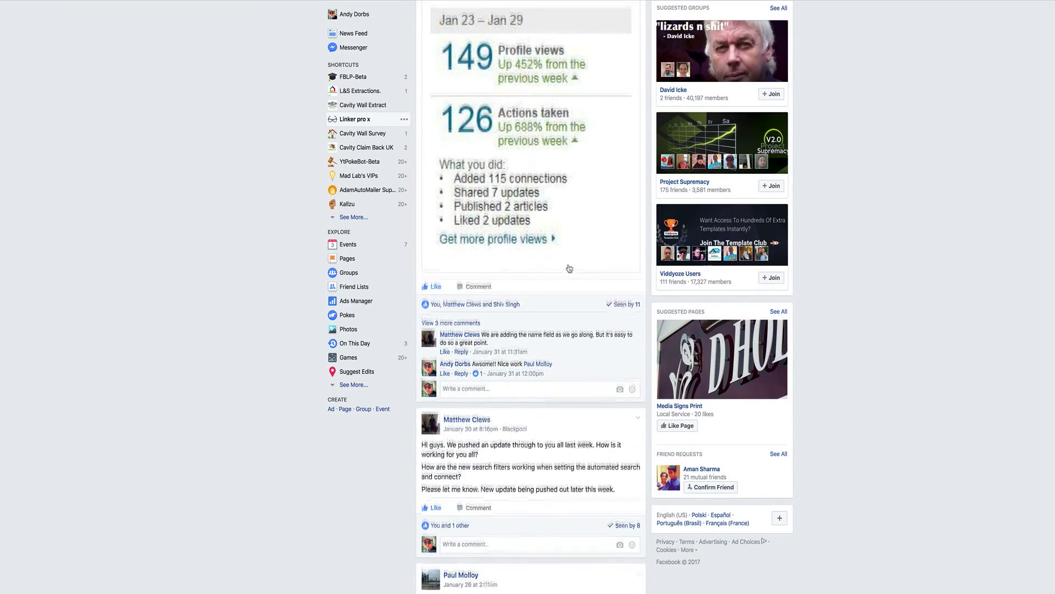
{"action": "scroll", "coordinate": [568, 263], "scroll_direction": "up", "scroll_amount": 2}
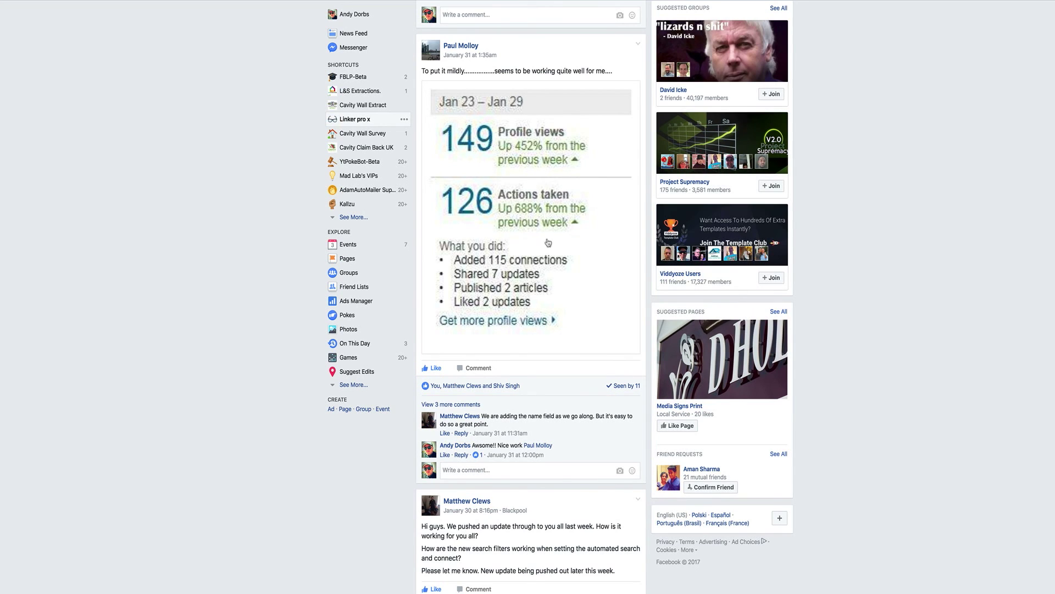
{"action": "scroll", "coordinate": [548, 242], "scroll_direction": "down", "scroll_amount": 1}
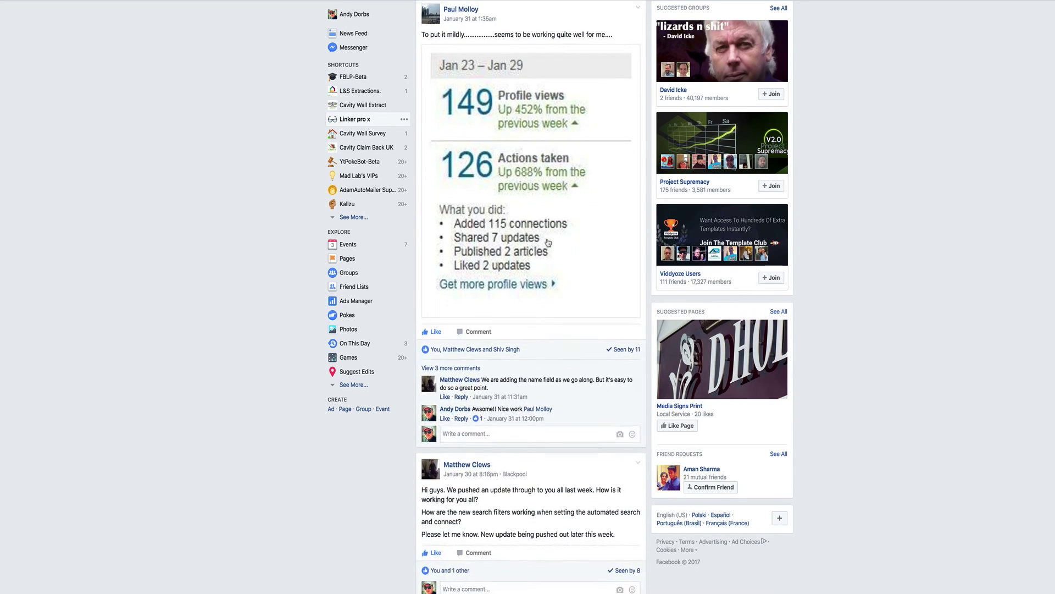
{"action": "scroll", "coordinate": [549, 242], "scroll_direction": "down", "scroll_amount": 1}
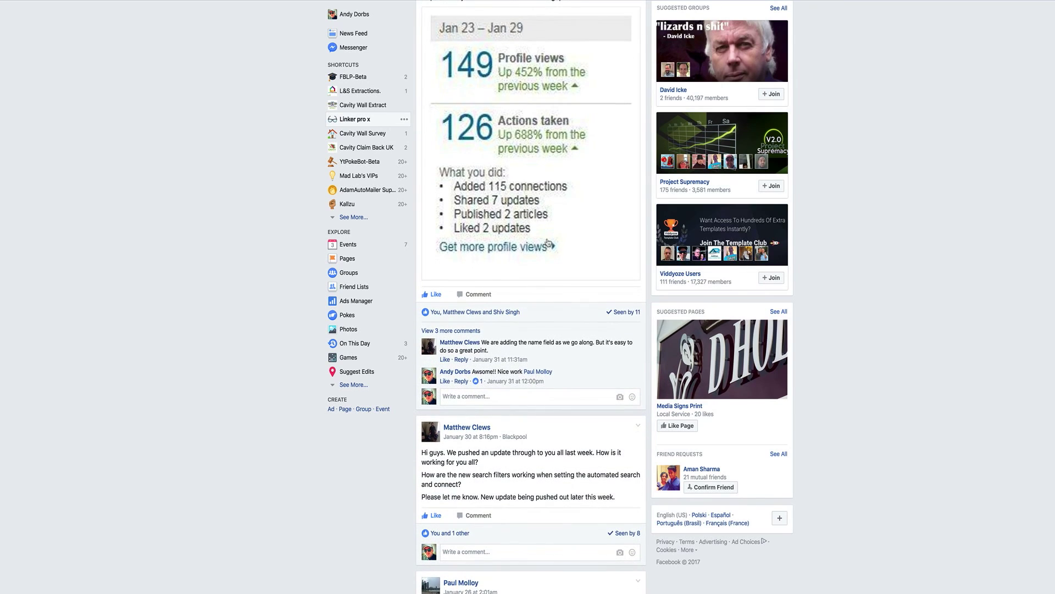
{"action": "scroll", "coordinate": [548, 244], "scroll_direction": "down", "scroll_amount": 3}
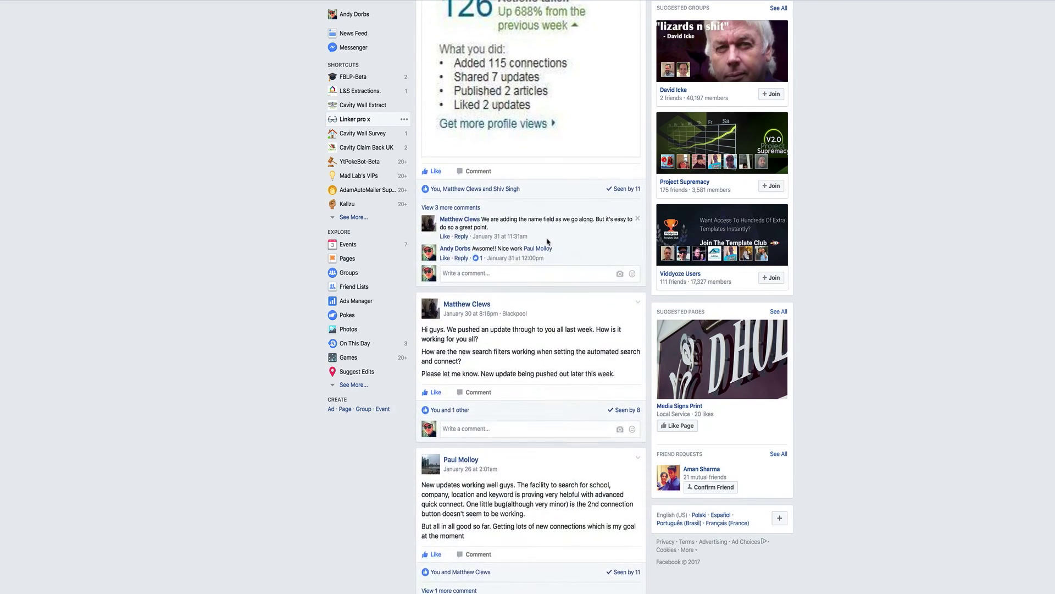
{"action": "scroll", "coordinate": [548, 241], "scroll_direction": "up", "scroll_amount": 1}
{"action": "scroll", "coordinate": [548, 240], "scroll_direction": "up", "scroll_amount": 2}
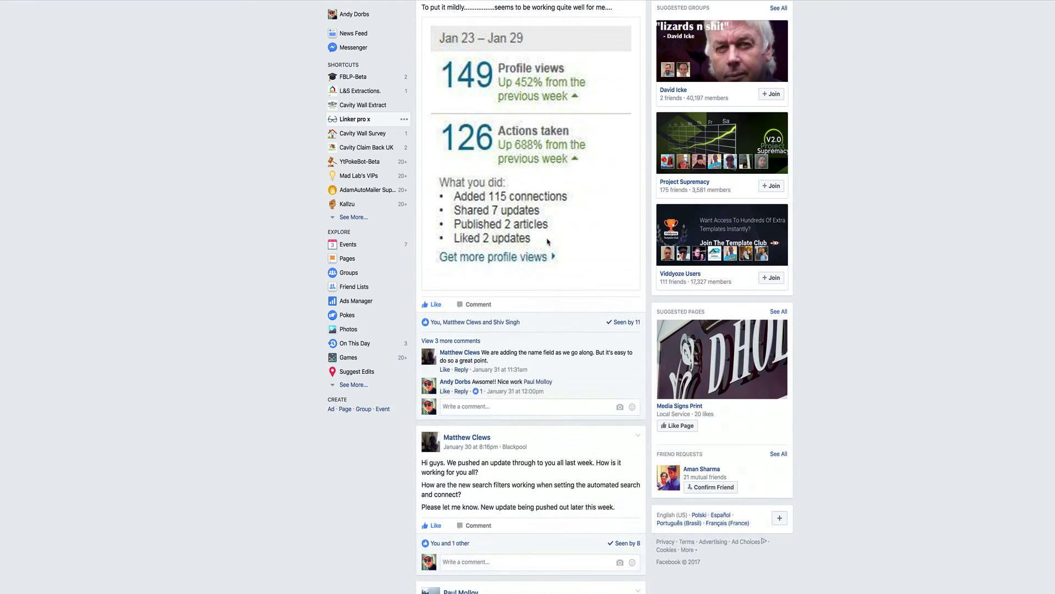